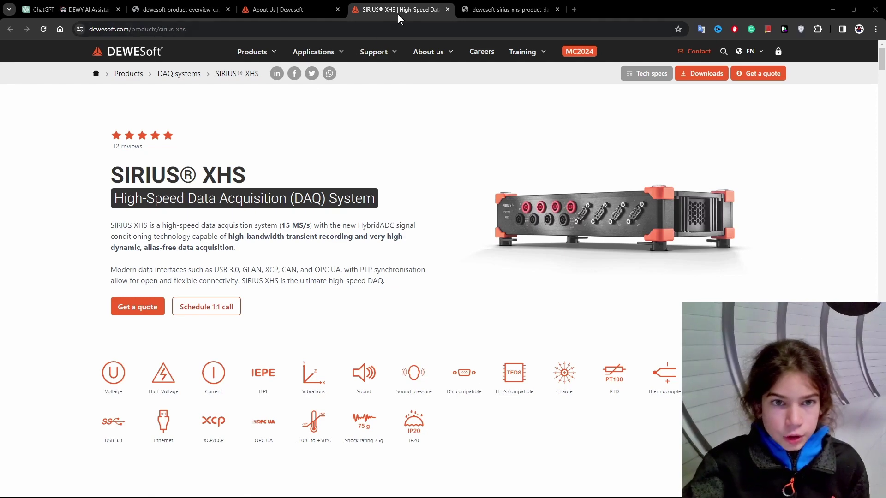
Open the Dewesoft Downloads page from the website's Support menu
mouse_move(395, 56)
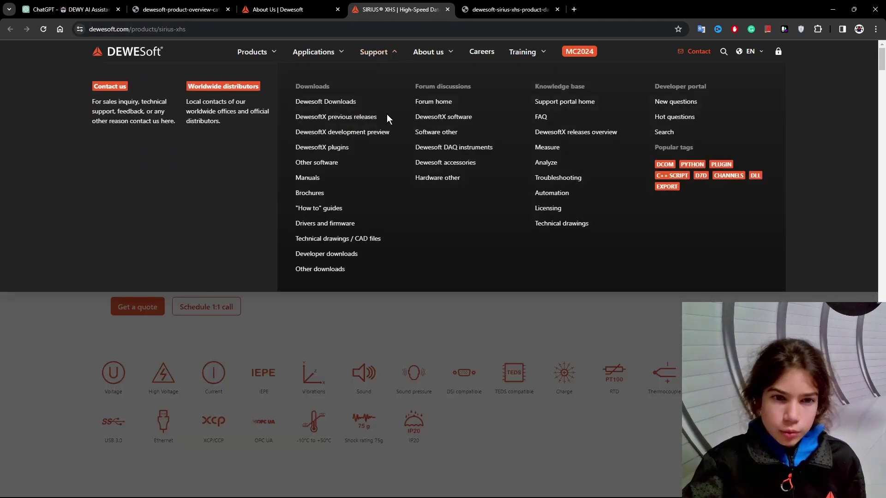
click(359, 102)
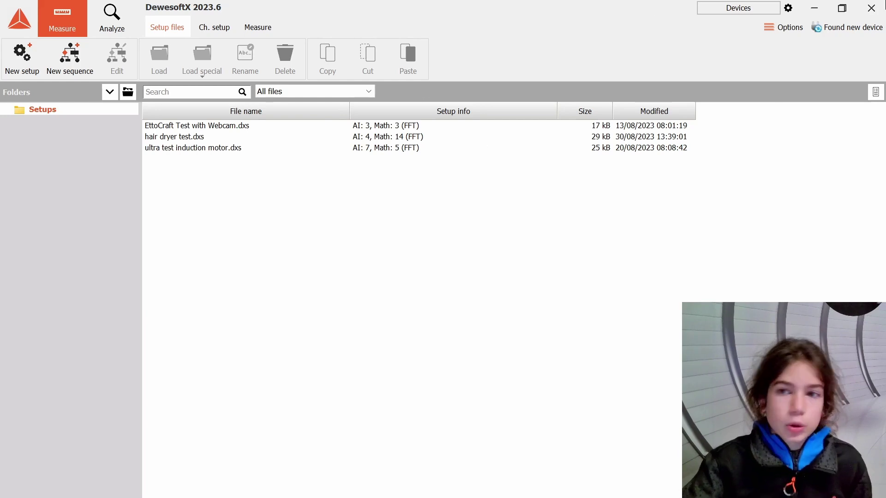
View the SIRIUS-XHS device's details in Devices settings, then close the dialog
click(735, 8)
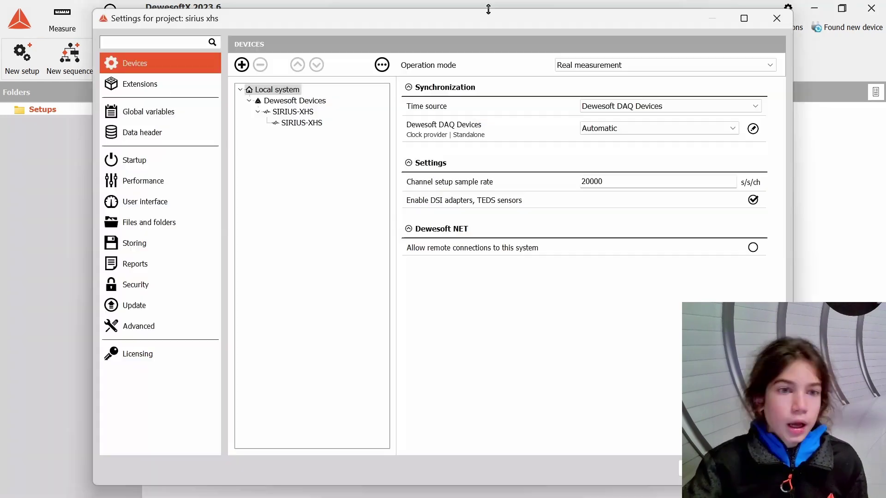
click(308, 112)
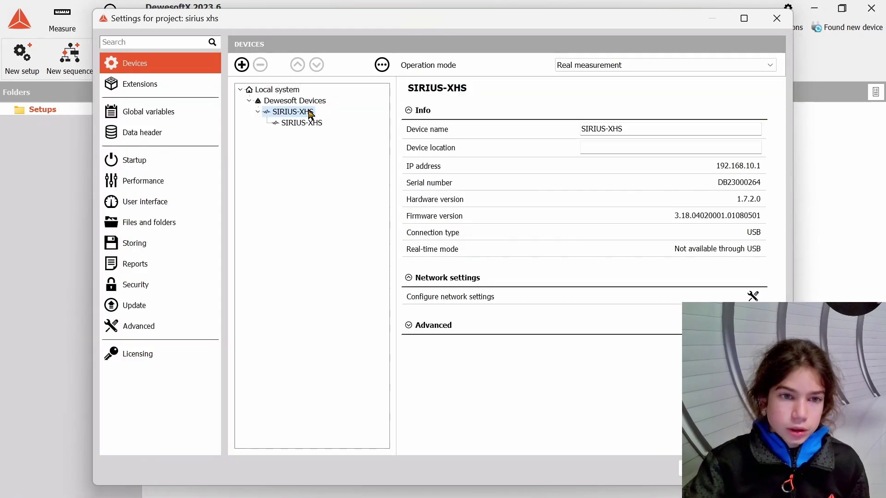
key(Escape)
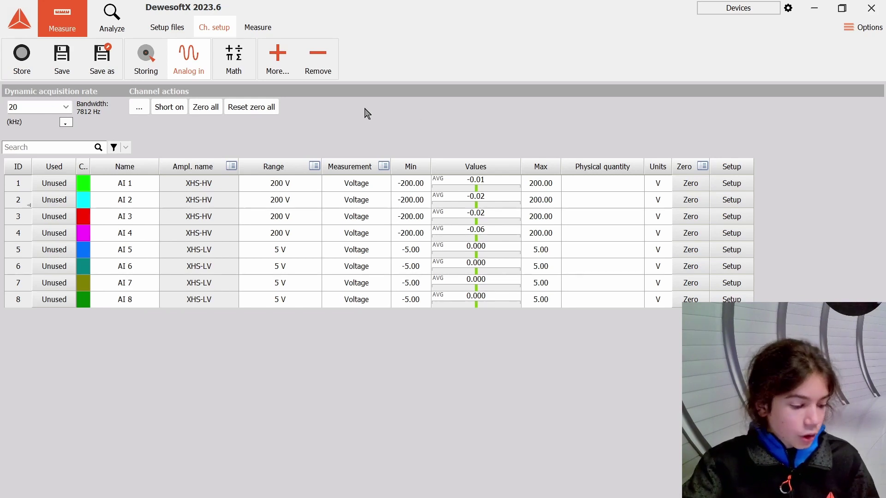
Set the dynamic acquisition rate to 5000 kHz and switch channel AI 1 to Used
click(67, 108)
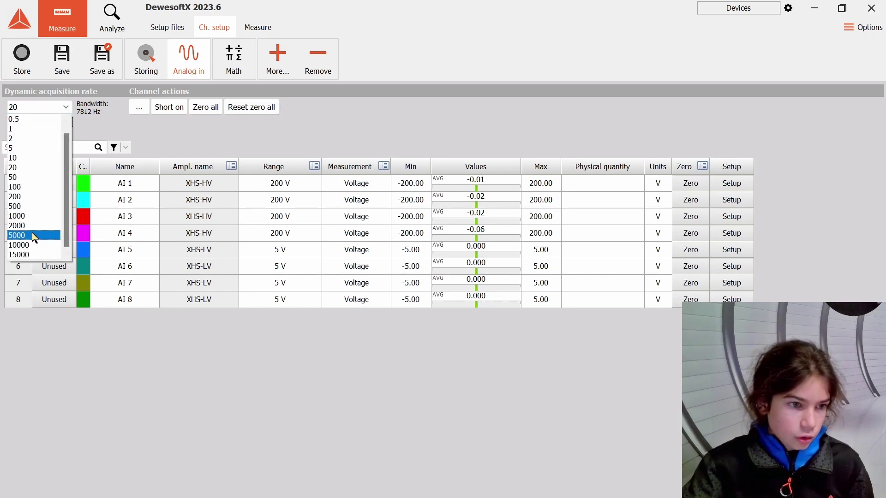
click(34, 236)
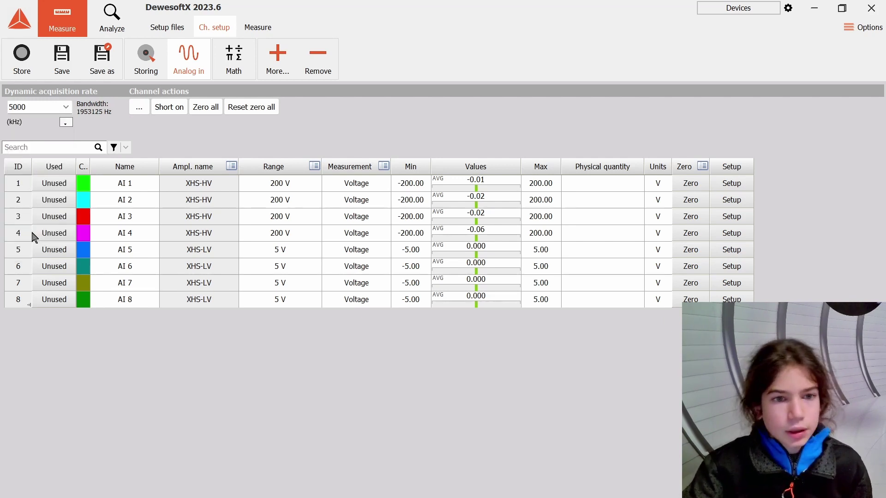
click(57, 187)
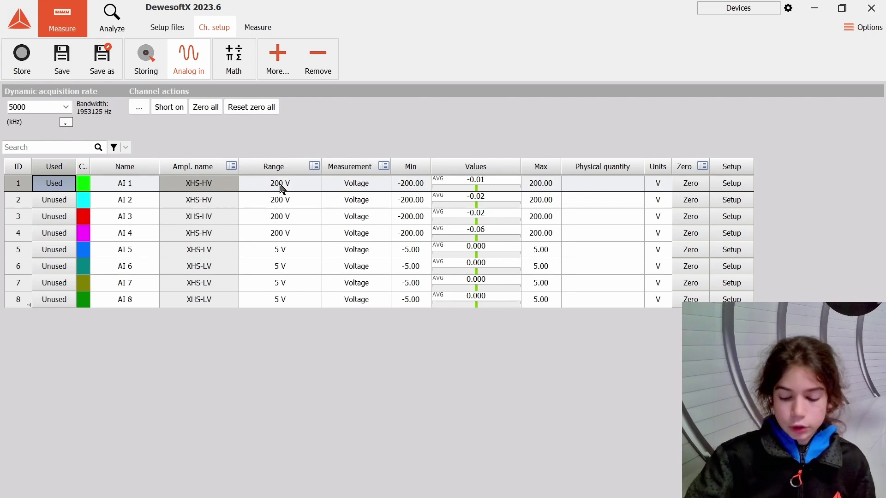
Add an FFT math module on AI 1 with 64K (65536) lines
click(239, 65)
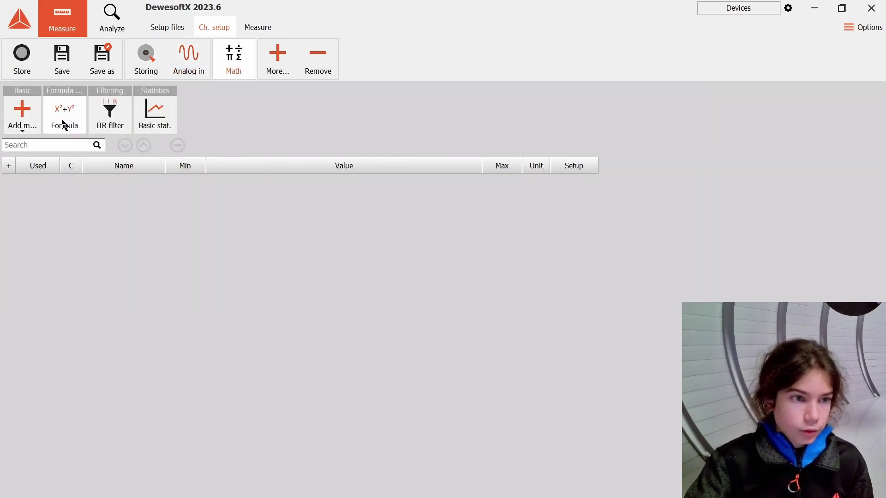
click(12, 130)
click(416, 182)
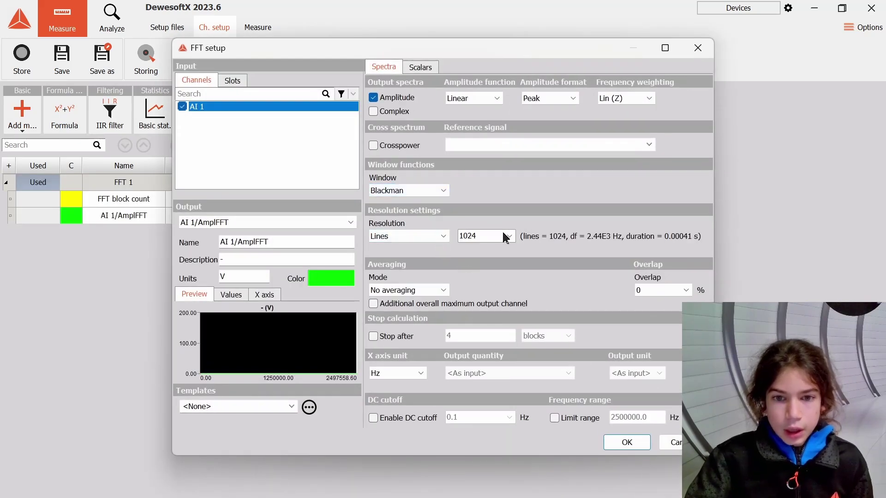
click(506, 237)
click(469, 337)
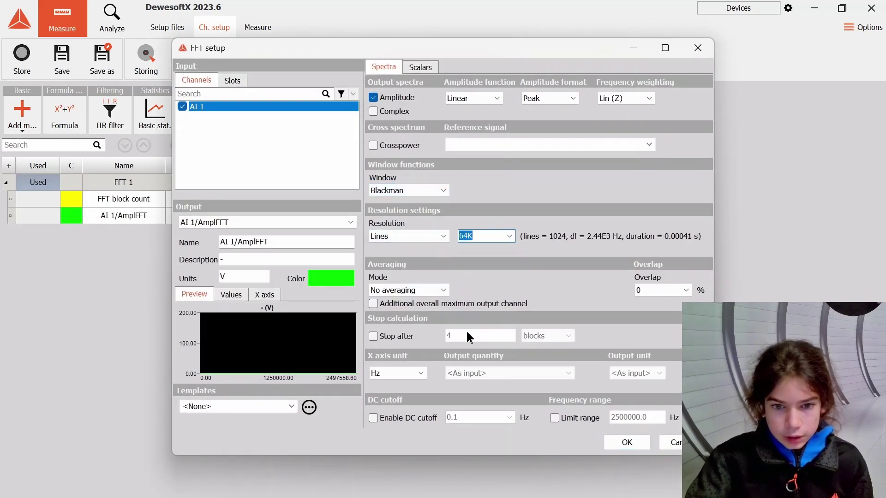
click(627, 442)
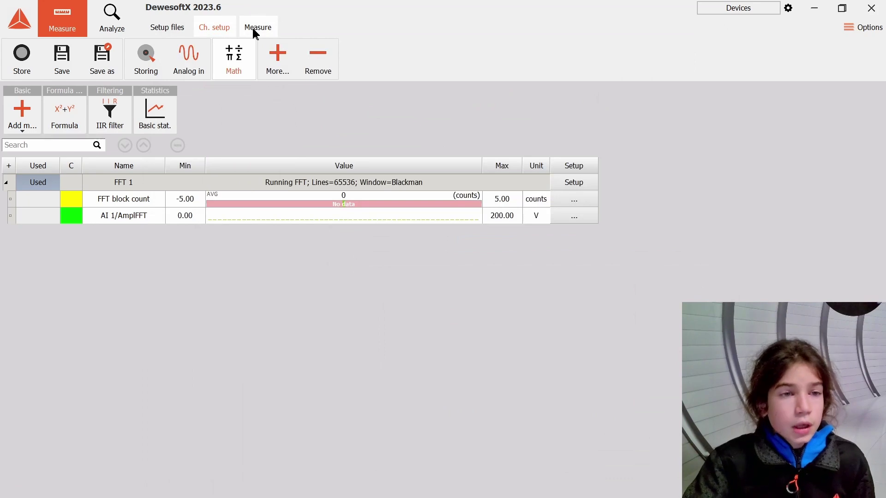
In Design mode on the Measure screen, add a Recorder graph showing AI 1
click(253, 29)
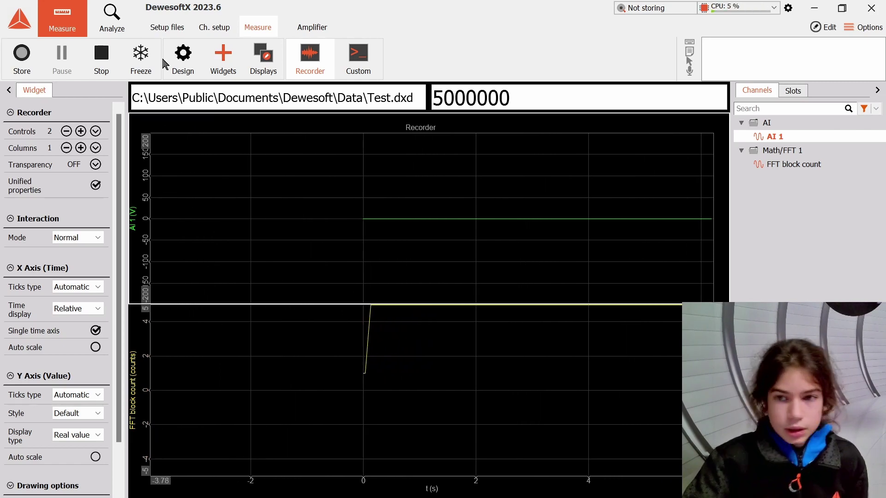
click(182, 65)
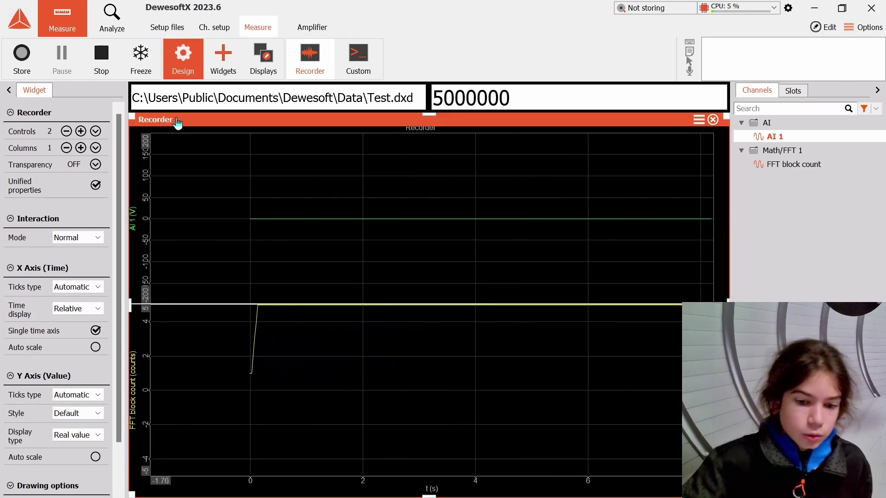
click(223, 58)
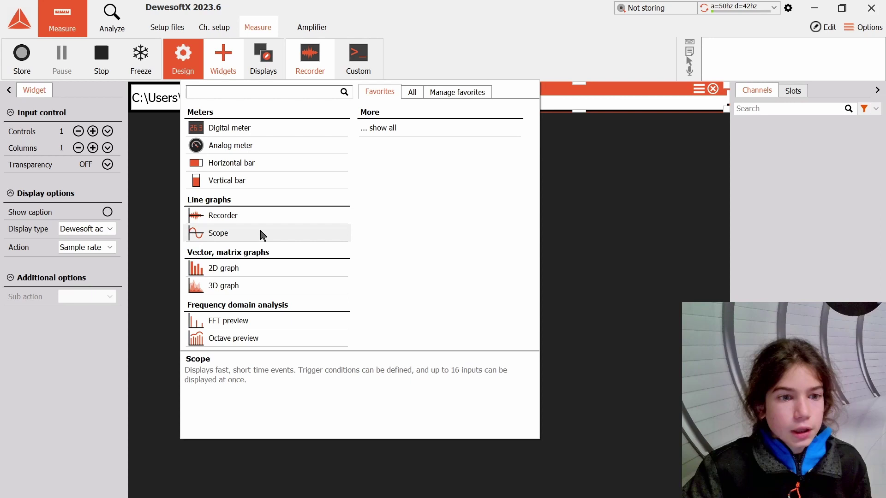
click(269, 217)
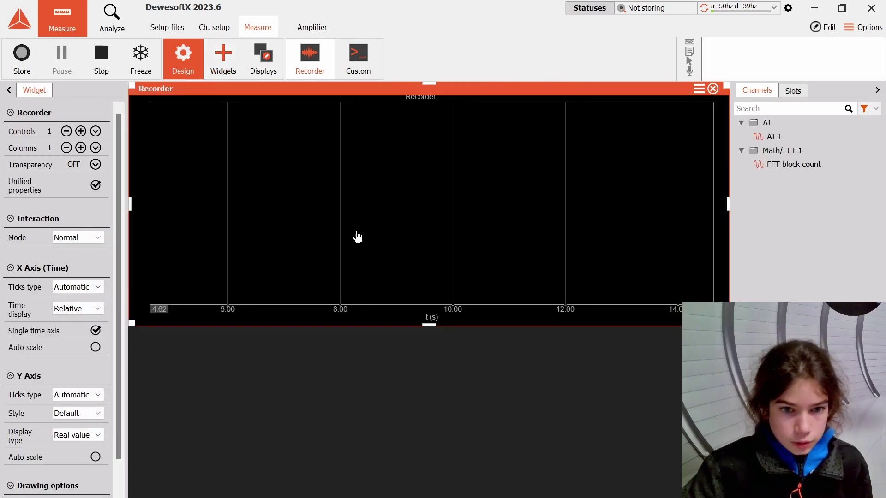
click(836, 138)
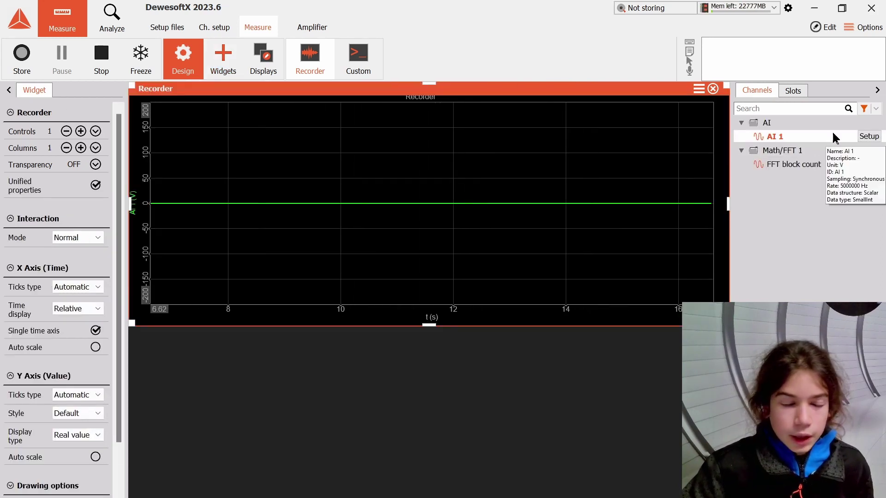
Add a 2D graph of AI 1/AmplFFT below the Recorder and make the Recorder taller
click(226, 57)
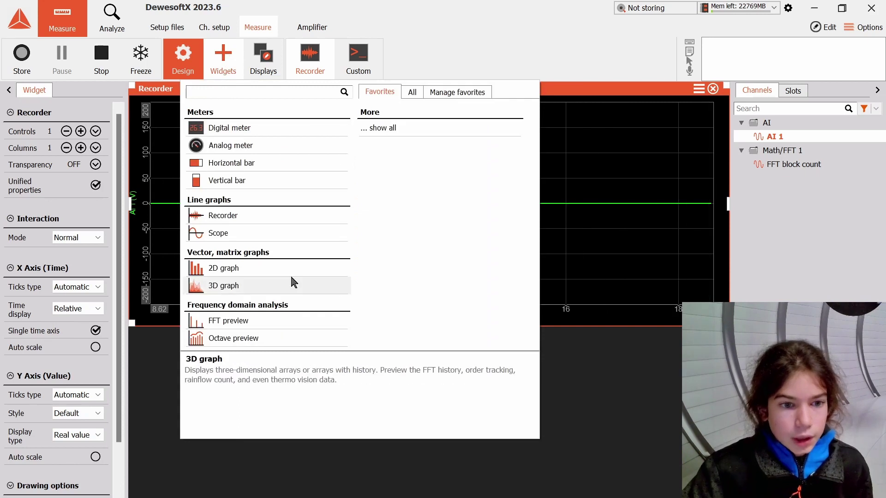
click(306, 267)
click(827, 136)
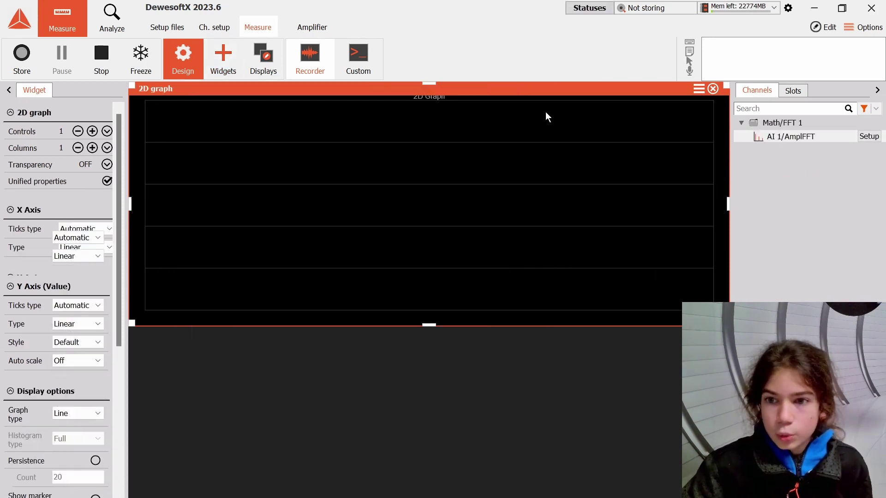
drag(453, 103, 418, 205)
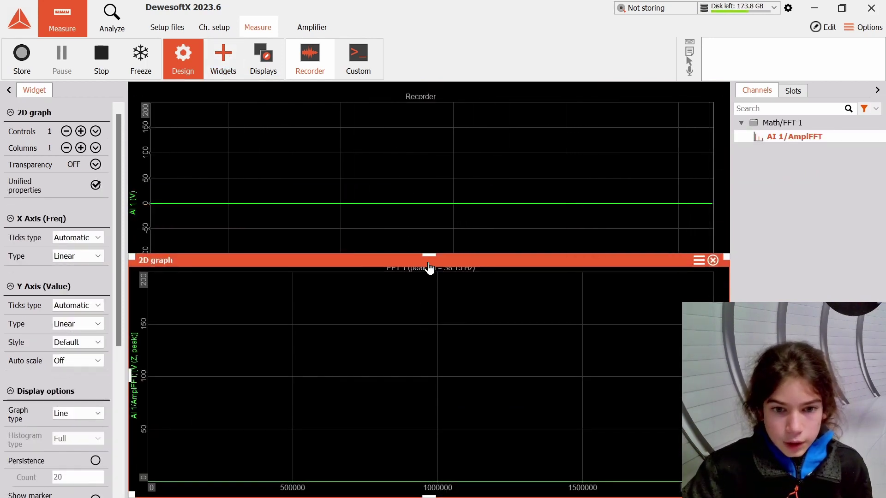
drag(433, 259, 424, 327)
Freeze the live graphs, autoscale the Recorder's voltage axis and zoom its time axis
click(182, 57)
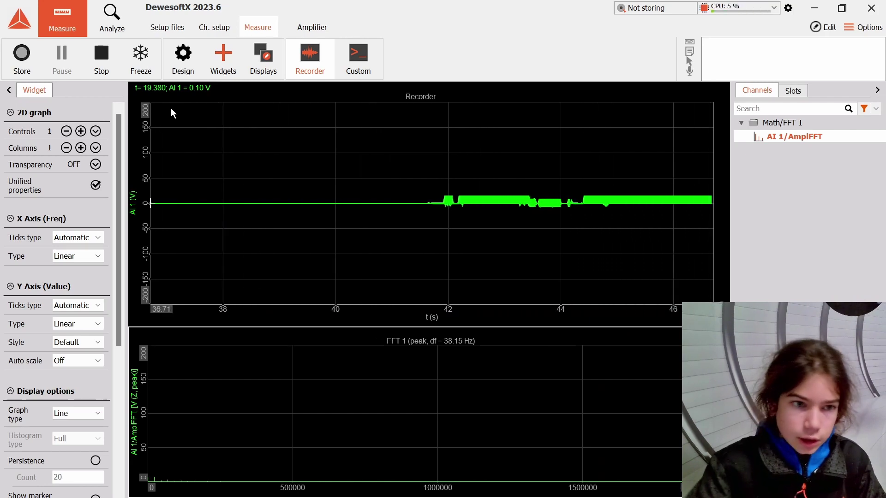
click(143, 69)
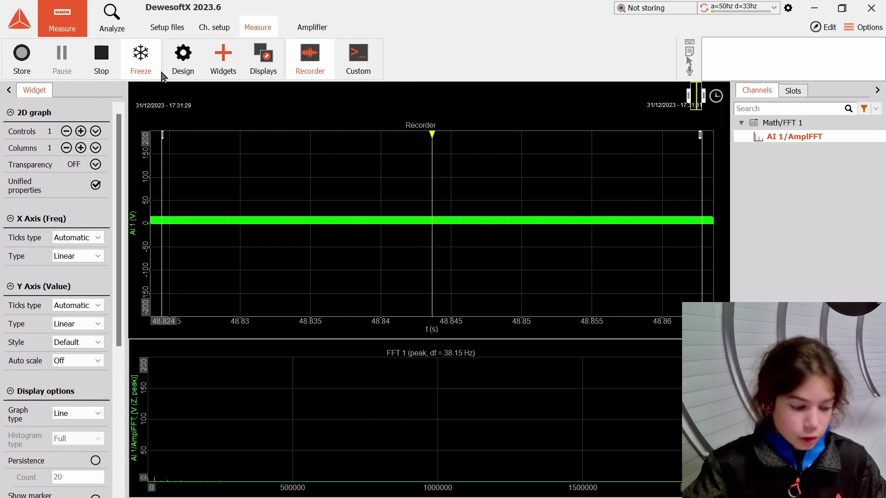
click(303, 216)
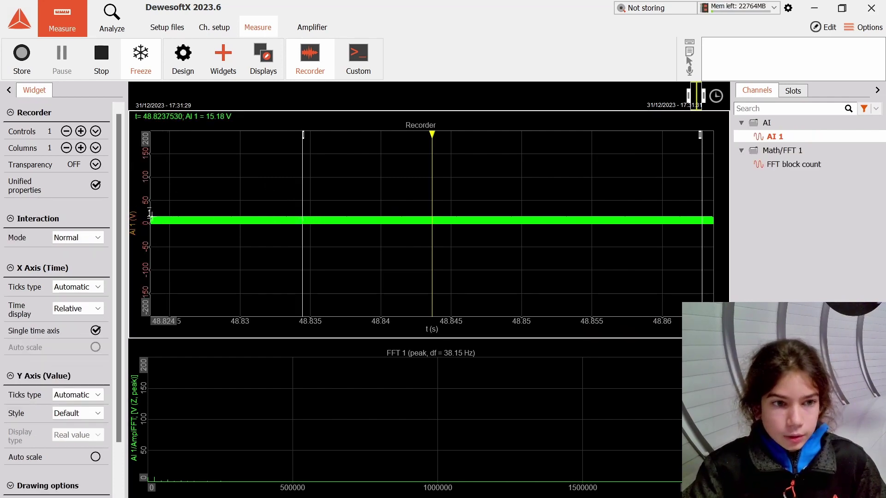
double_click(150, 214)
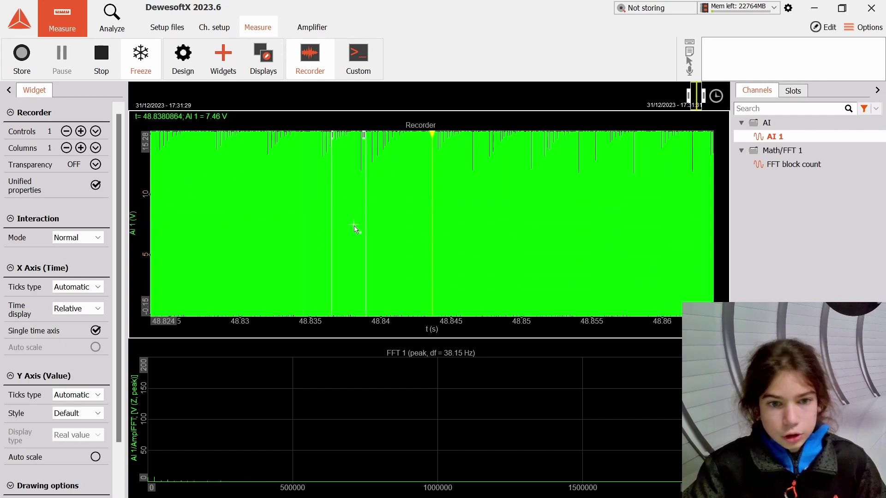
scroll(356, 228, up, 5)
scroll(406, 237, up, 5)
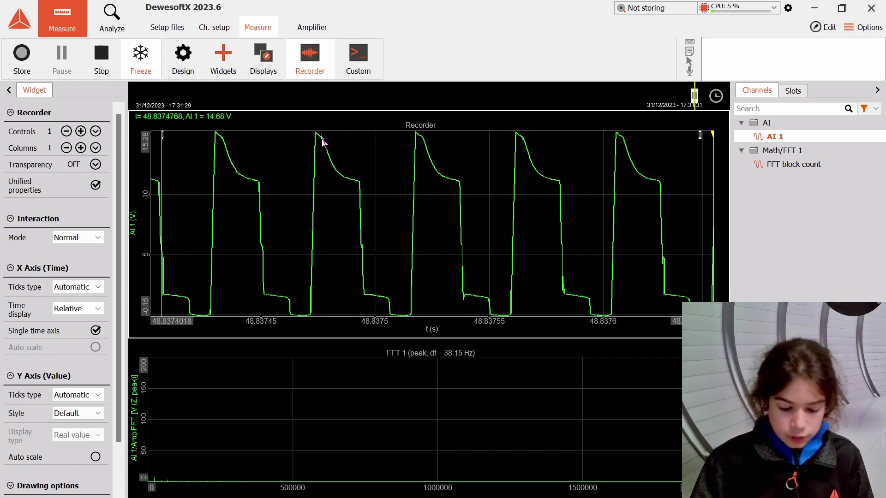
Set the Recorder's voltage axis maximum to 20 and minimum to -5
click(148, 121)
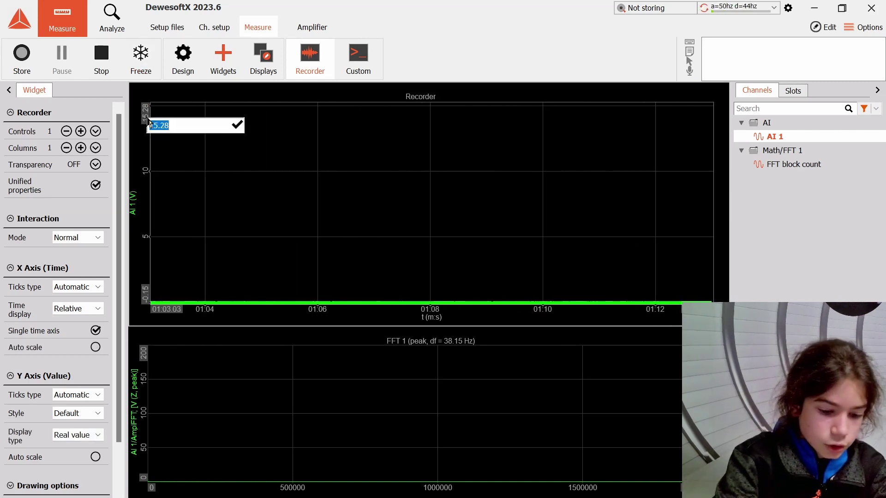
text(20)
key(Return)
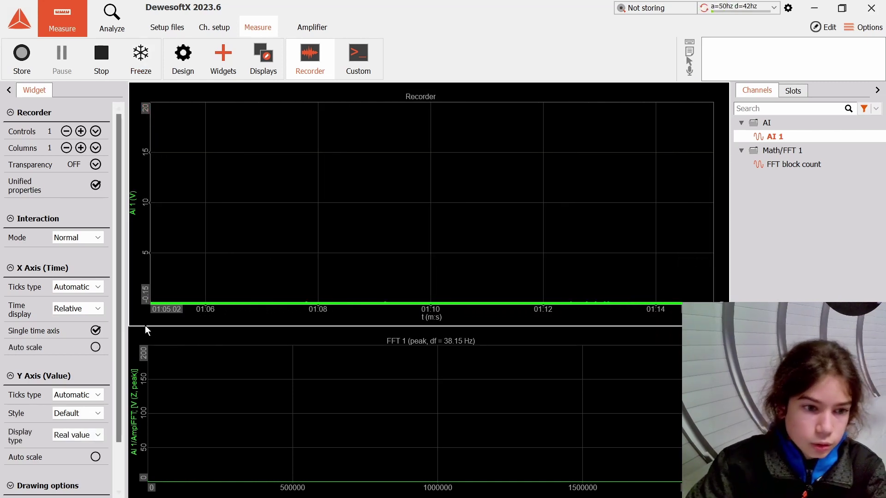
click(143, 299)
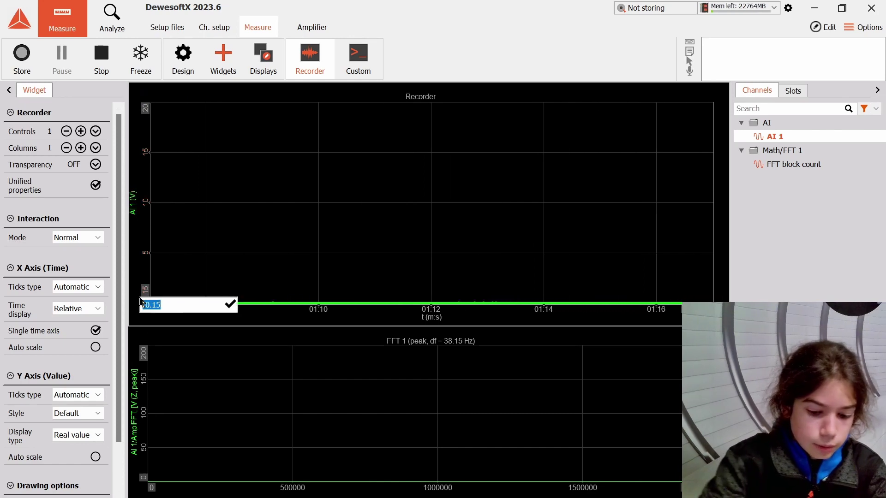
text(-5)
key(Return)
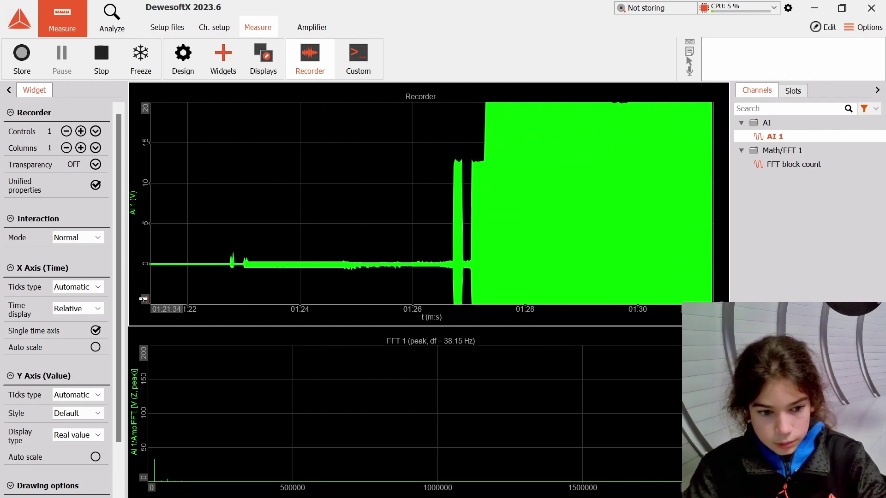
Freeze, zoom the Recorder to a few sine periods, inspect the FFT, then resume live display
click(135, 56)
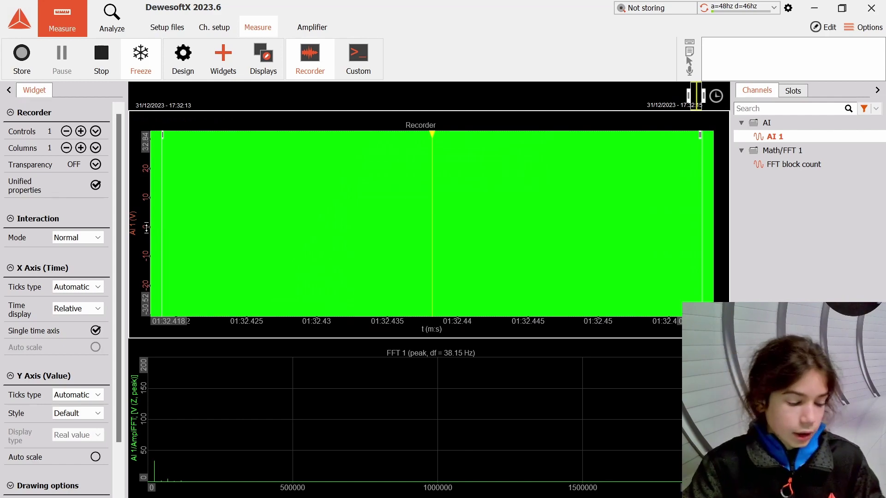
drag(307, 207, 346, 223)
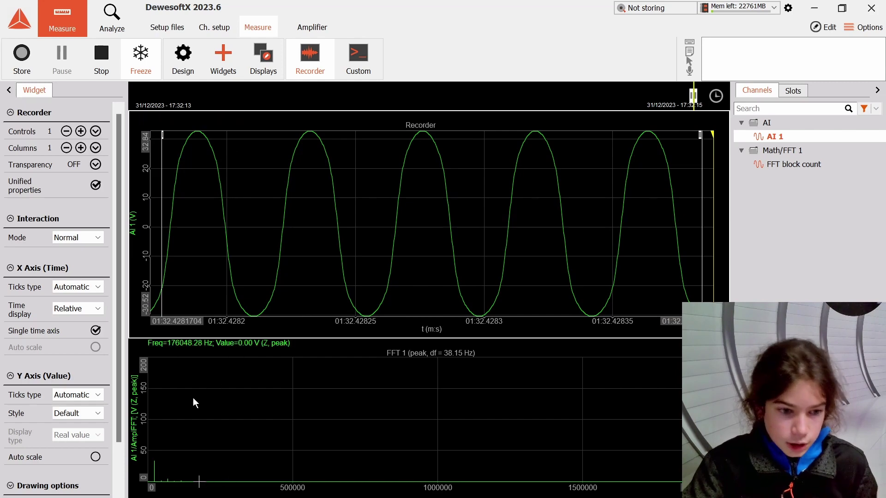
click(198, 411)
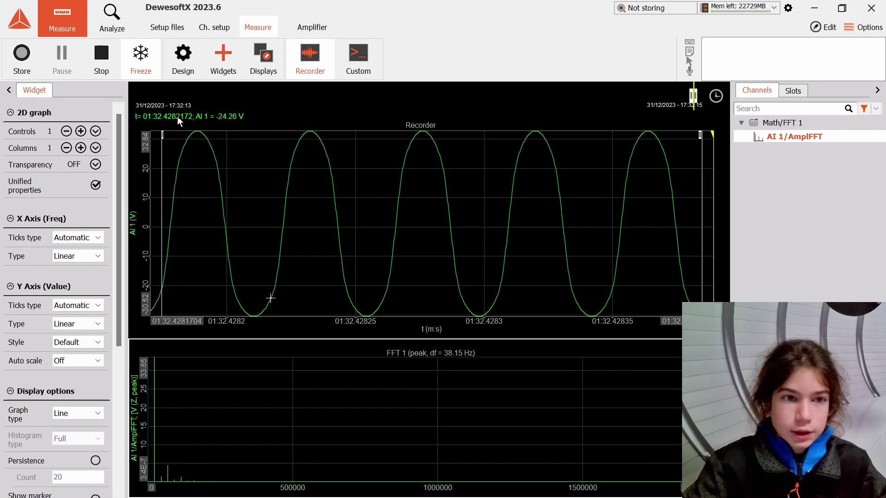
click(143, 68)
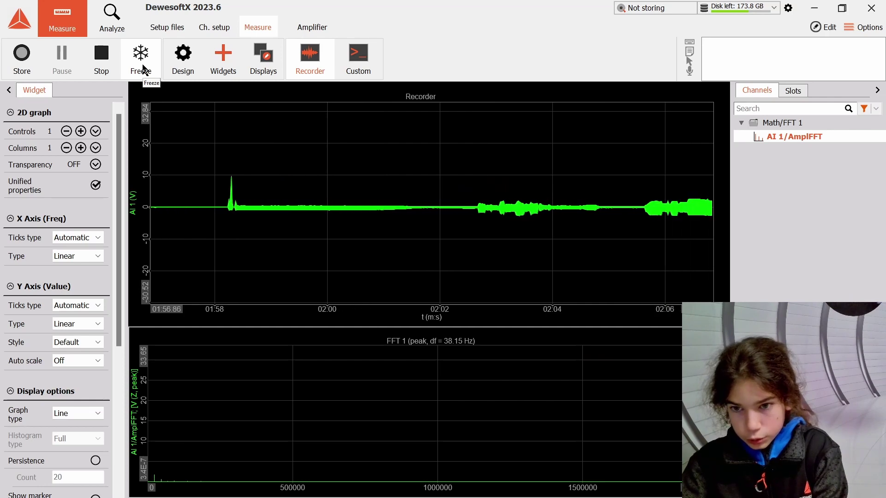
Freeze a new capture, zoom the Recorder to a few cycles and autoscale its voltage axis
click(143, 66)
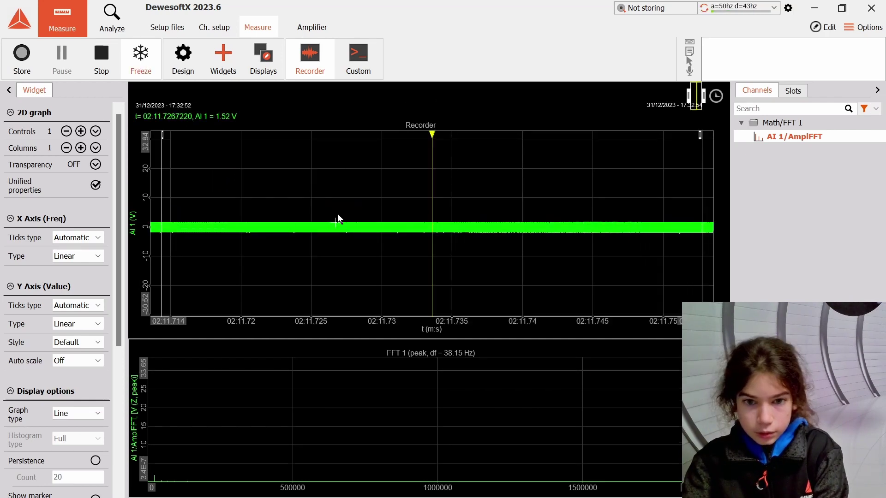
click(354, 221)
drag(354, 222, 434, 244)
click(140, 225)
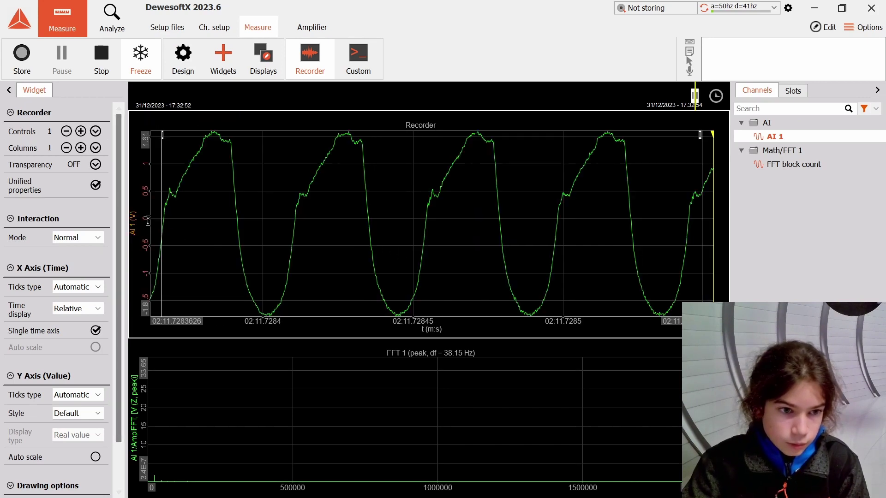